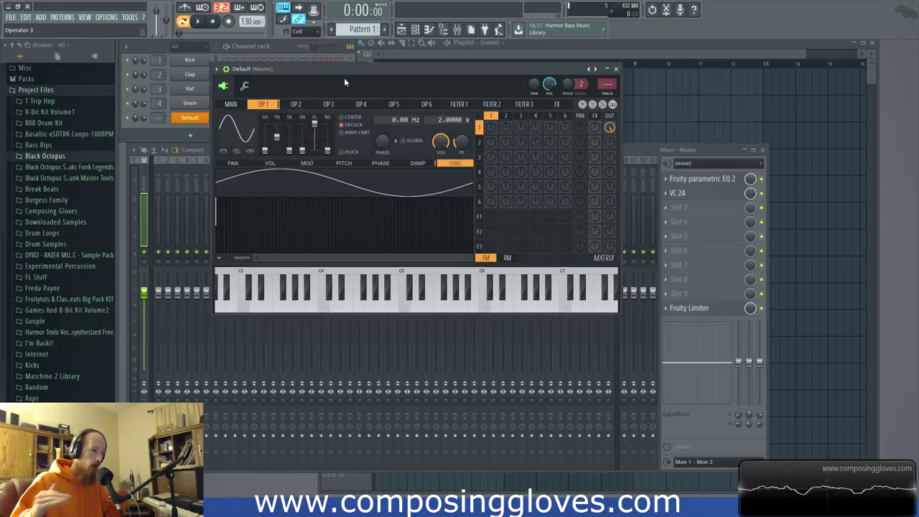
Audition the sine patch with F4 notes and show operator 1's volume envelope
{"action": "left_click_drag", "start_coordinate": [342, 77], "coordinate": [335, 84]}
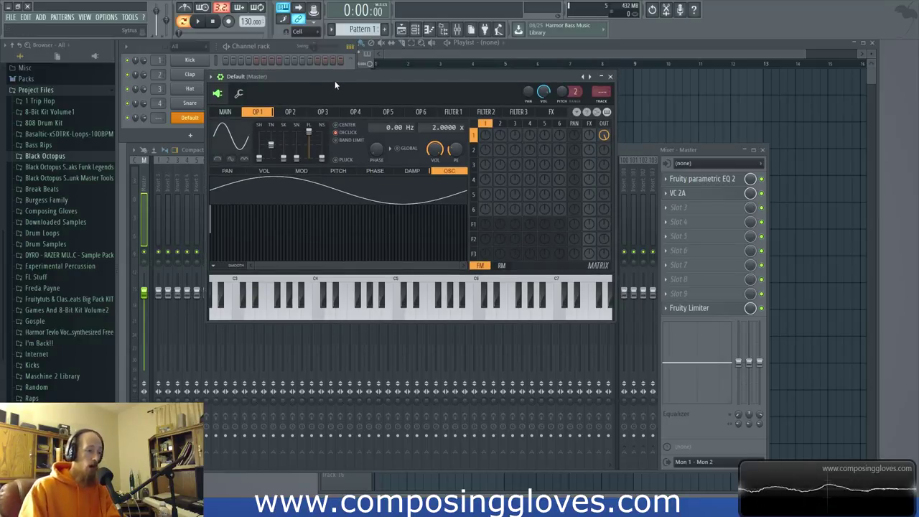
{"action": "key", "text": "v"}
{"action": "key", "text": "v"}
{"action": "key", "text": "v"}
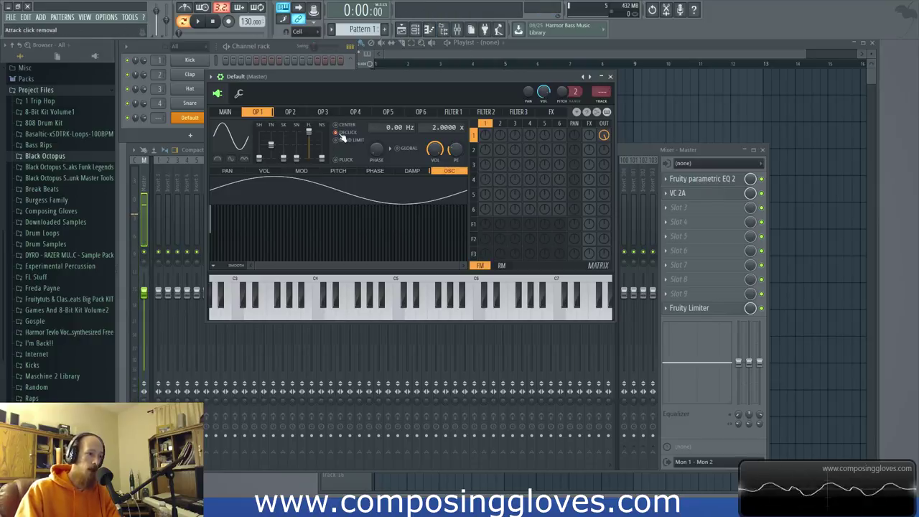
{"action": "key", "text": "v"}
{"action": "key", "text": "v"}
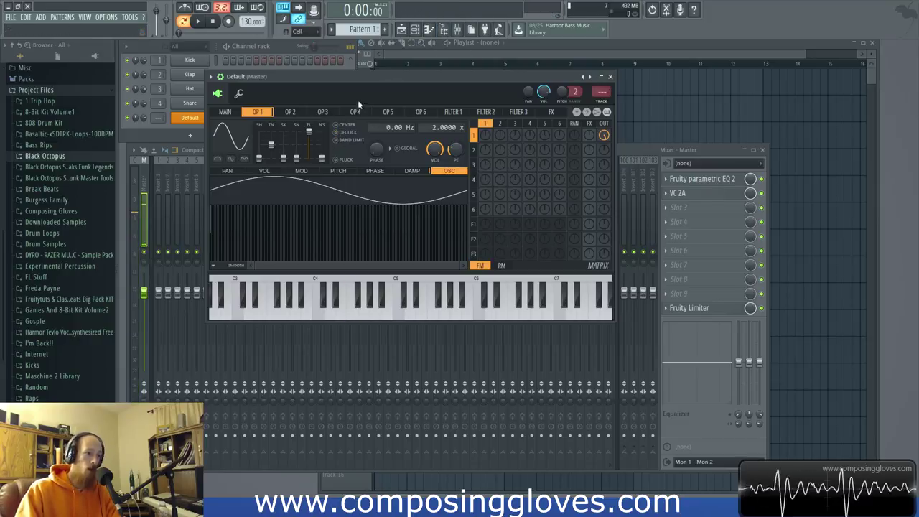
{"action": "left_click", "coordinate": [261, 171]}
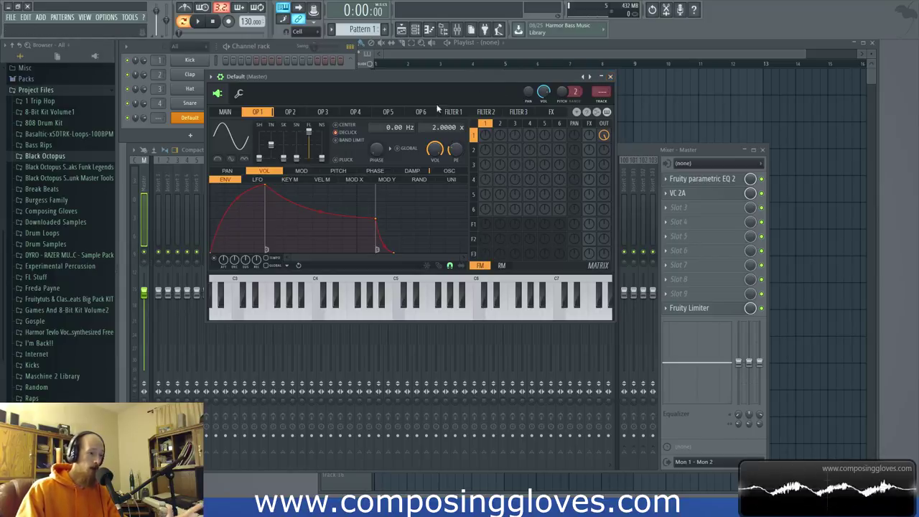
Set operator 1's waveform to Saw and convert it to editable sine harmonics
{"action": "right_click", "coordinate": [246, 139]}
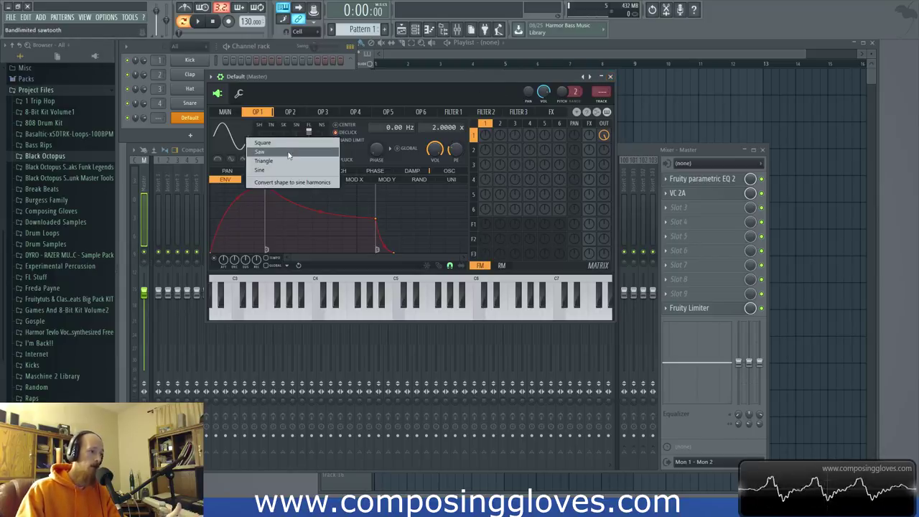
{"action": "left_click", "coordinate": [264, 161]}
{"action": "right_click", "coordinate": [238, 135]}
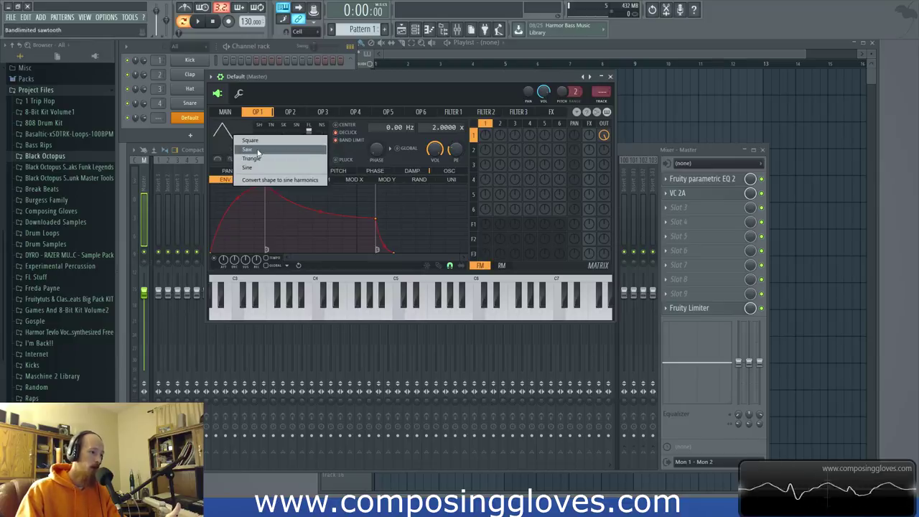
{"action": "left_click", "coordinate": [247, 148]}
{"action": "right_click", "coordinate": [219, 134]}
{"action": "left_click", "coordinate": [248, 180]}
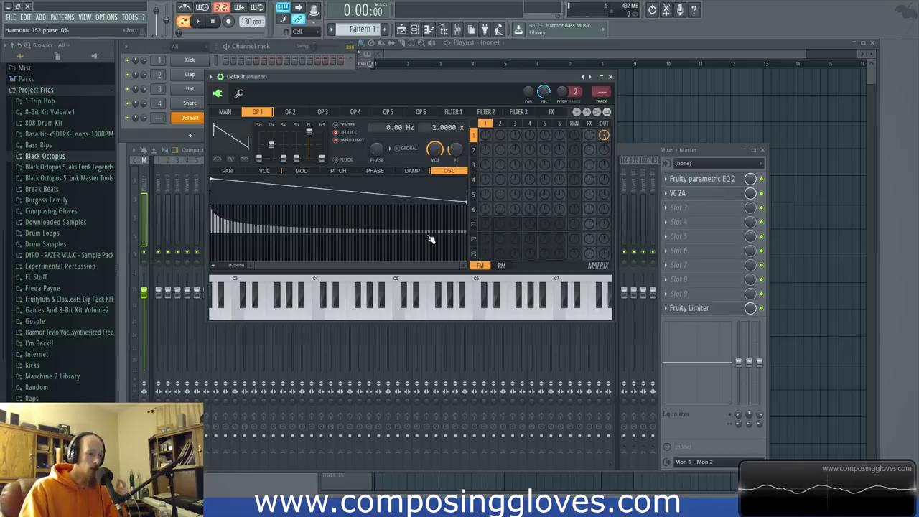
{"action": "left_click", "coordinate": [213, 215]}
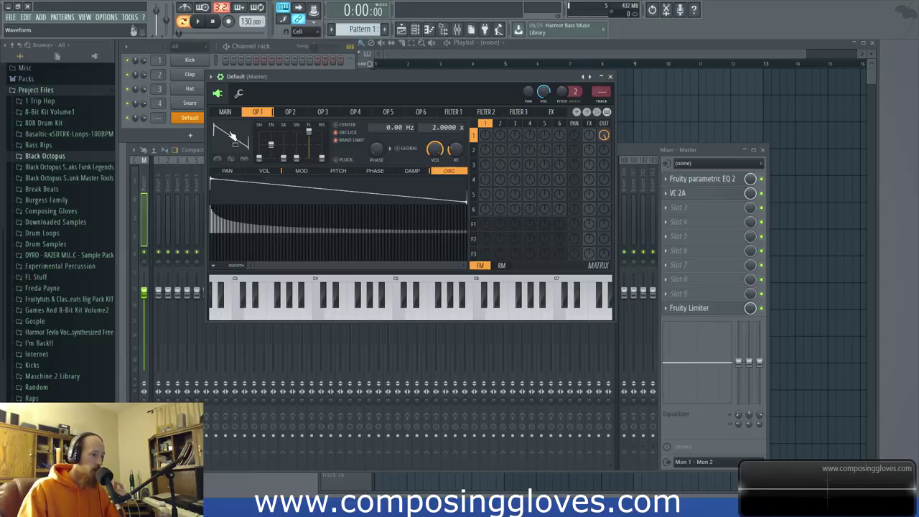
{"action": "left_click", "coordinate": [231, 133]}
{"action": "left_click", "coordinate": [209, 213]}
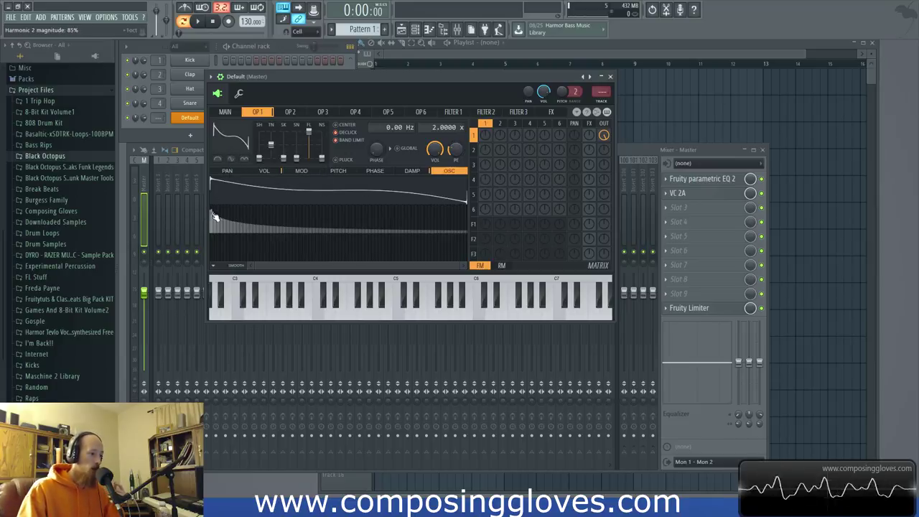
{"action": "left_click_drag", "start_coordinate": [210, 211], "coordinate": [209, 204]}
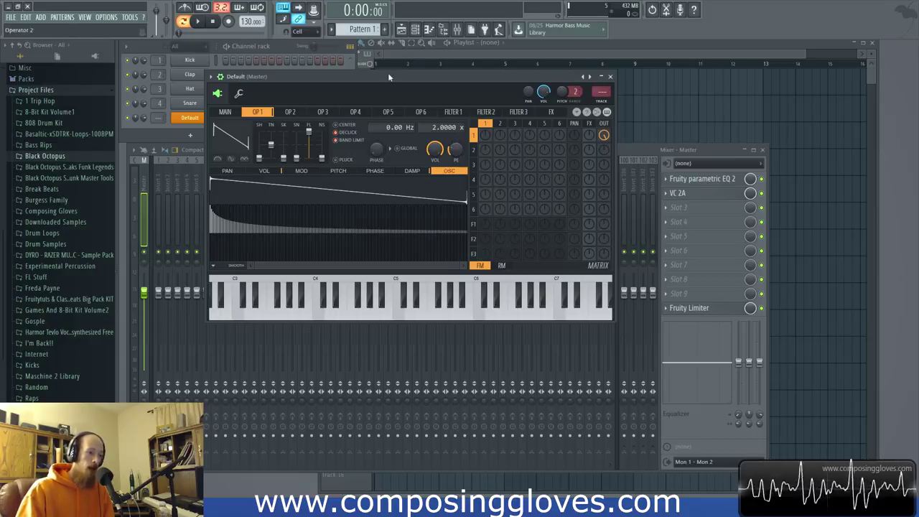
{"action": "left_click_drag", "start_coordinate": [425, 74], "coordinate": [427, 63]}
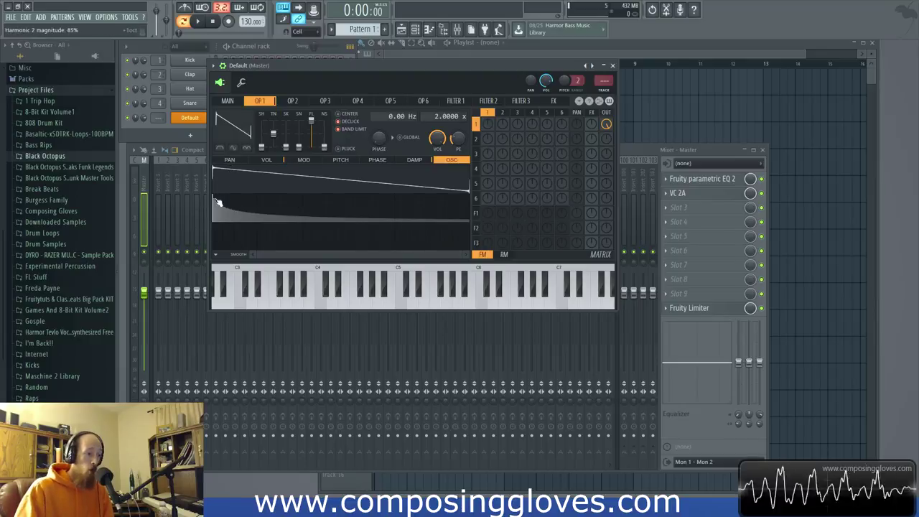
{"action": "left_click", "coordinate": [485, 305]}
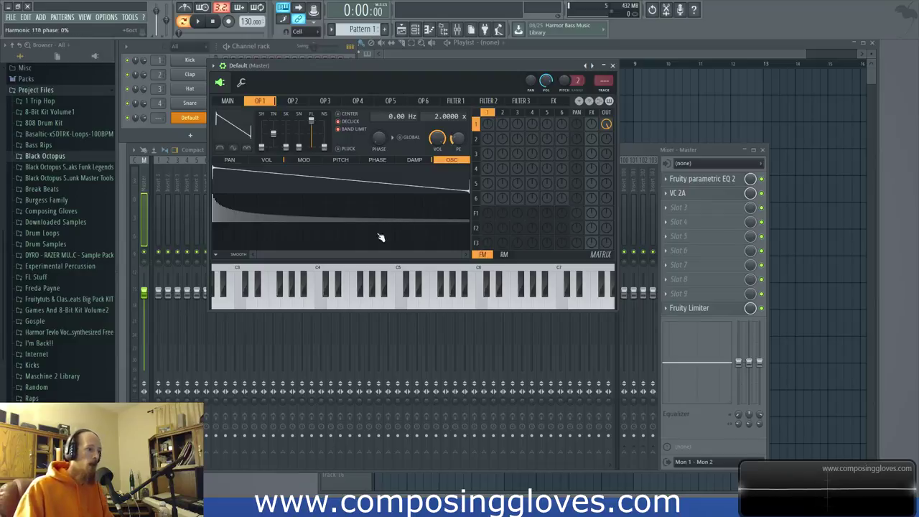
{"action": "left_click_drag", "start_coordinate": [398, 63], "coordinate": [390, 68]}
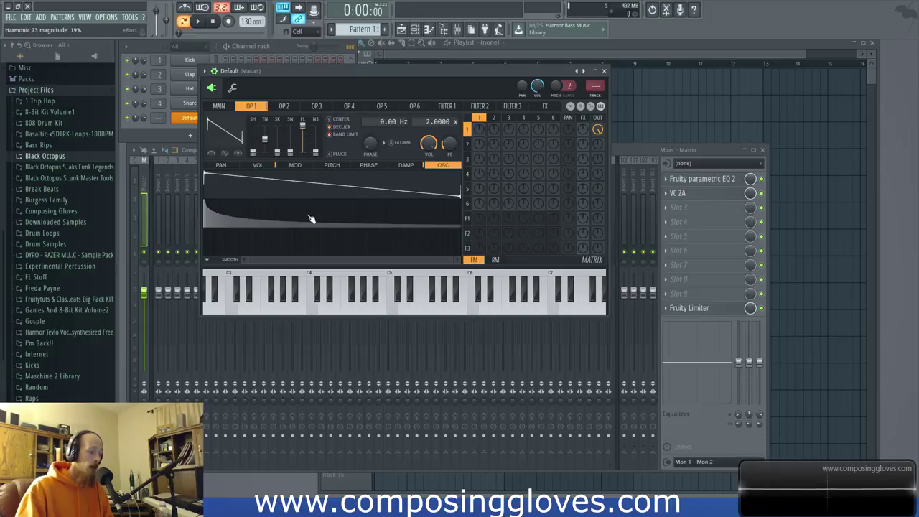
{"action": "left_click_drag", "start_coordinate": [359, 70], "coordinate": [341, 63]}
{"action": "left_click", "coordinate": [206, 100]}
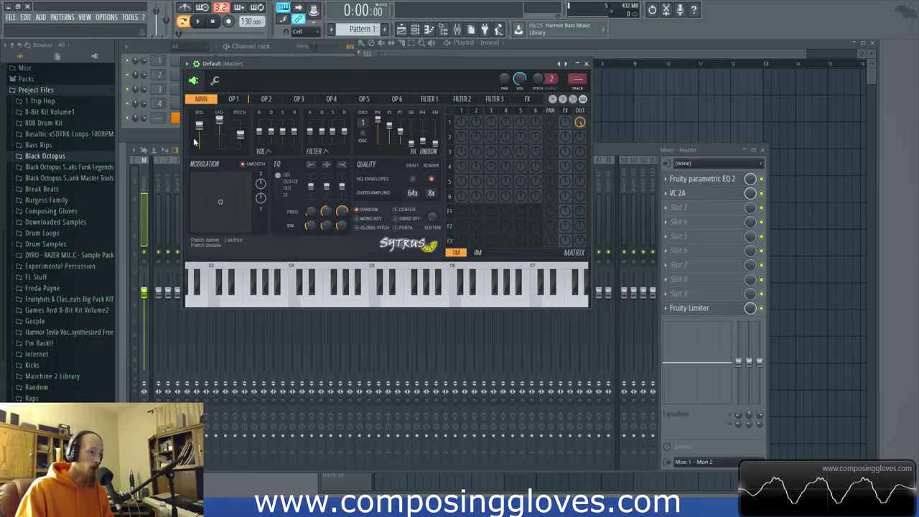
{"action": "left_click", "coordinate": [241, 99]}
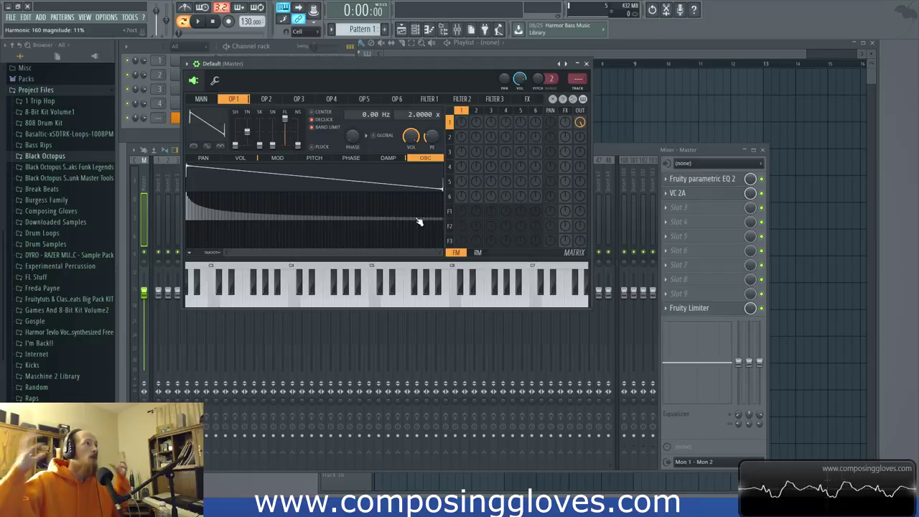
Load VC 2A into the master mixer's fourth effect slot and move its window right
{"action": "left_click", "coordinate": [632, 147]}
{"action": "left_click_drag", "start_coordinate": [442, 68], "coordinate": [340, 56]}
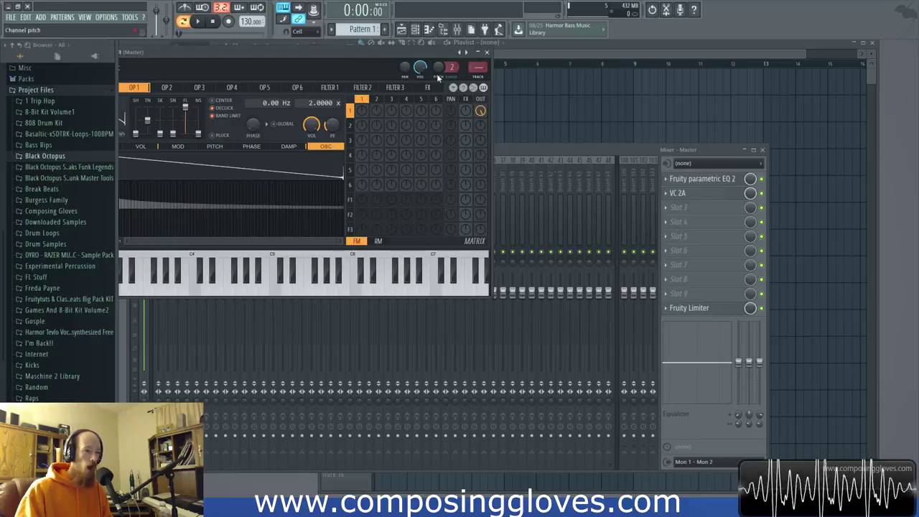
{"action": "left_click", "coordinate": [678, 222]}
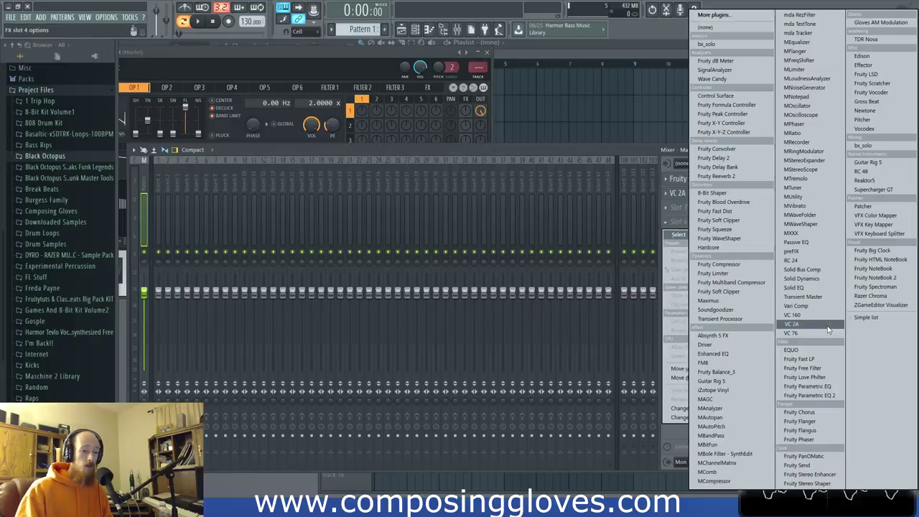
{"action": "left_click", "coordinate": [796, 323]}
{"action": "left_click_drag", "start_coordinate": [325, 169], "coordinate": [562, 149]}
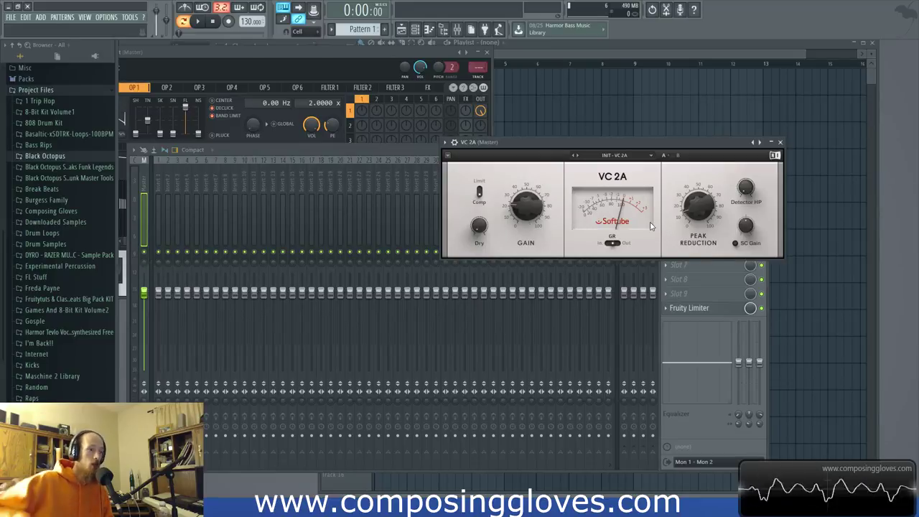
{"action": "left_click", "coordinate": [304, 55]}
Shift Sytrus right and expand the second VC 2A to its full Gain and Peak Reduction panel
{"action": "left_click_drag", "start_coordinate": [217, 54], "coordinate": [265, 54]}
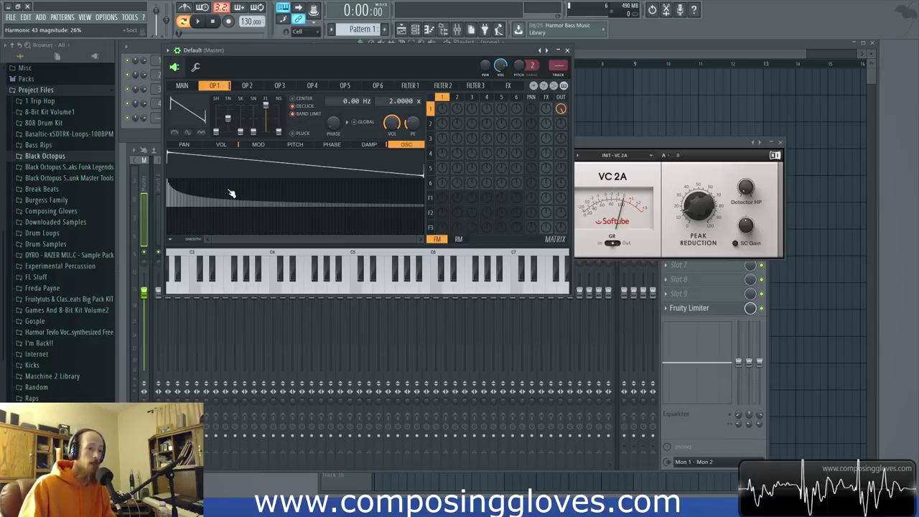
{"action": "left_click_drag", "start_coordinate": [659, 141], "coordinate": [551, 57]}
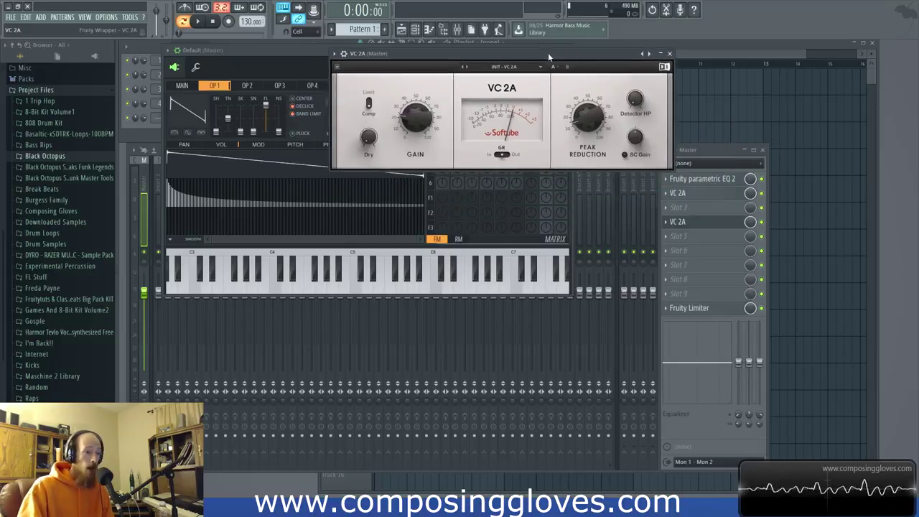
{"action": "left_click", "coordinate": [673, 239]}
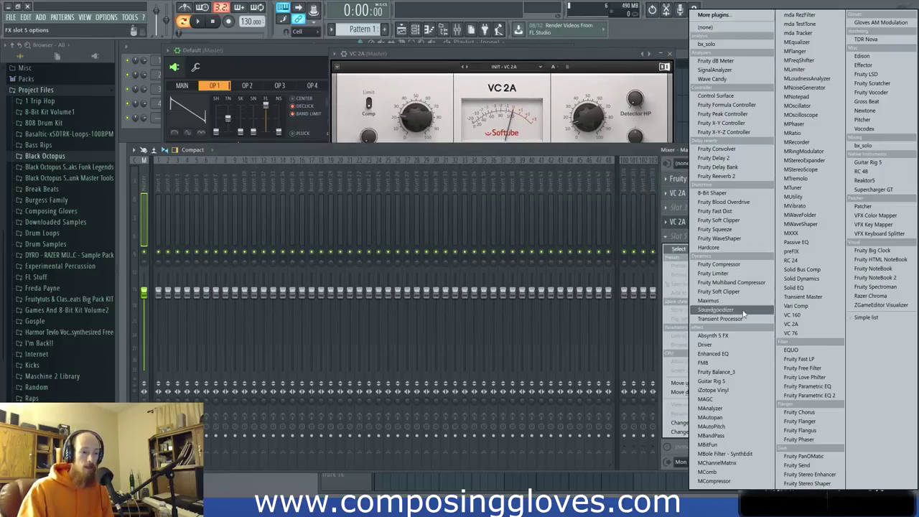
Close the slot plugin list unused, lower the mixer, and rearrange the Sytrus and VC 2A windows
{"action": "left_click", "coordinate": [308, 176]}
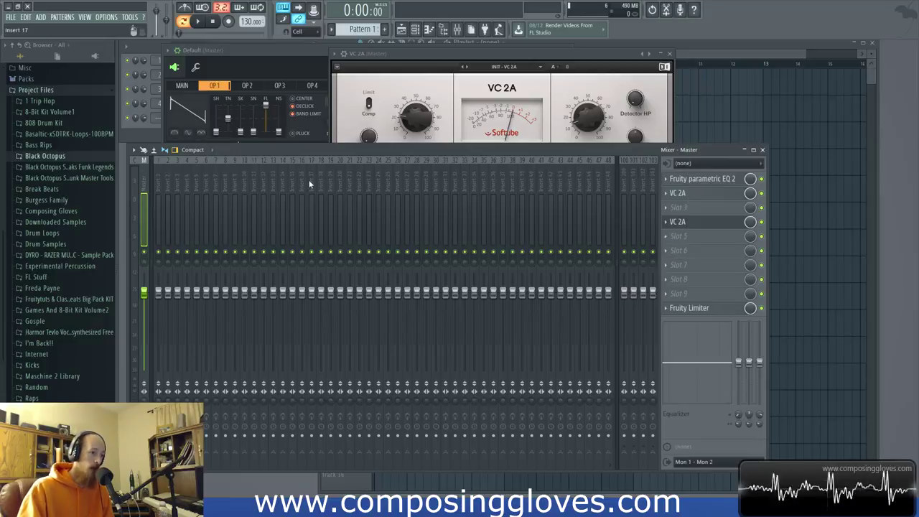
{"action": "left_click_drag", "start_coordinate": [313, 149], "coordinate": [308, 239]}
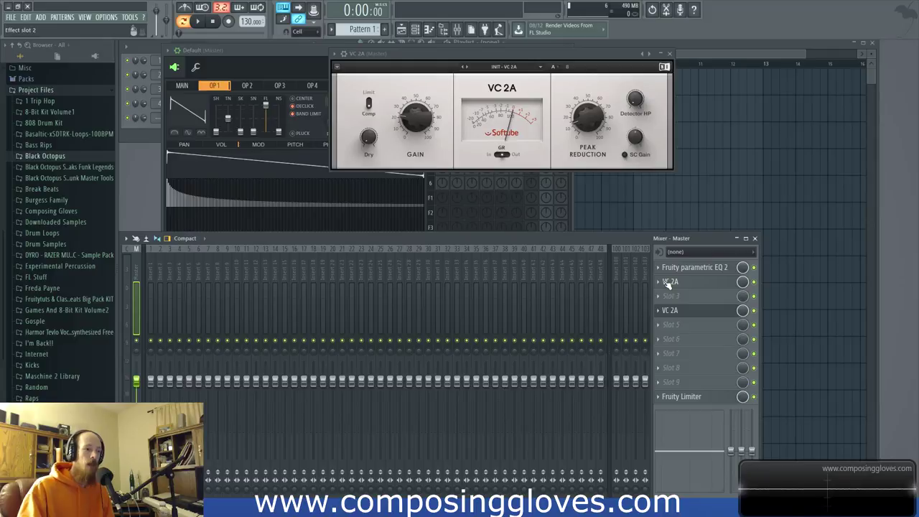
{"action": "left_click", "coordinate": [288, 56]}
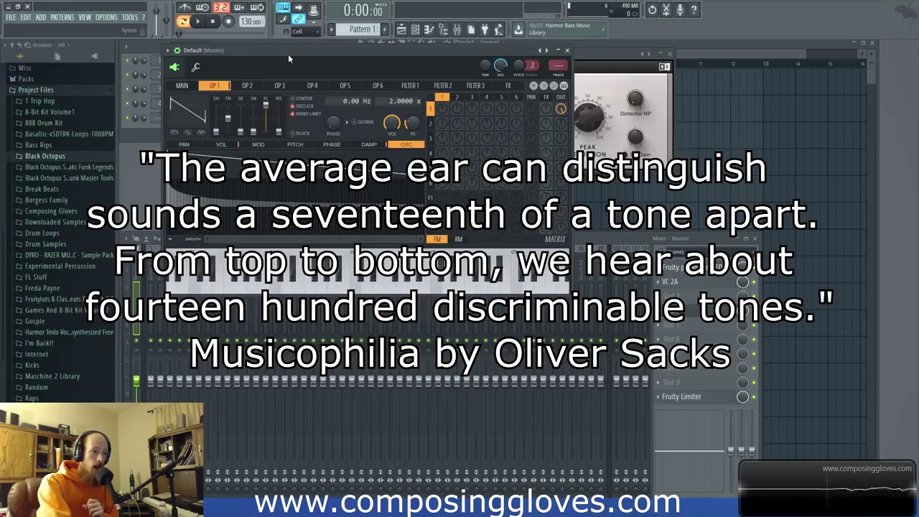
{"action": "left_click_drag", "start_coordinate": [300, 52], "coordinate": [336, 56]}
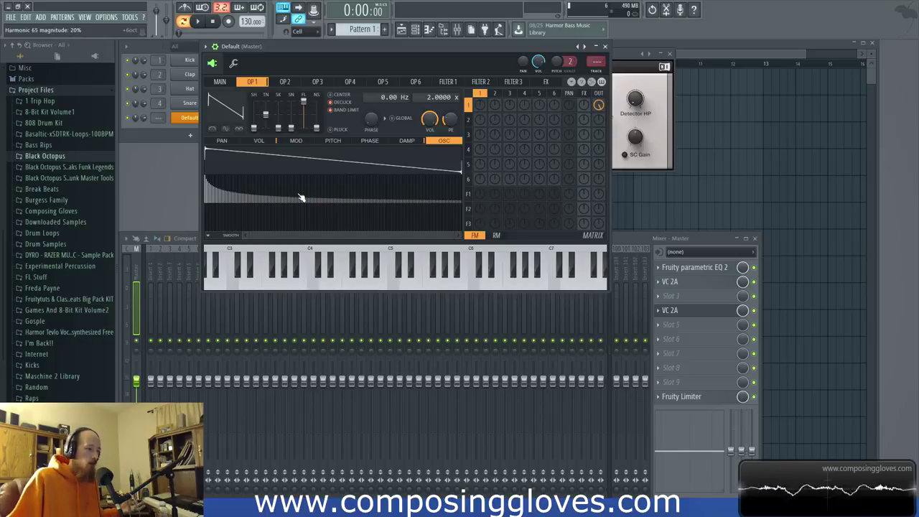
{"action": "left_click", "coordinate": [622, 111]}
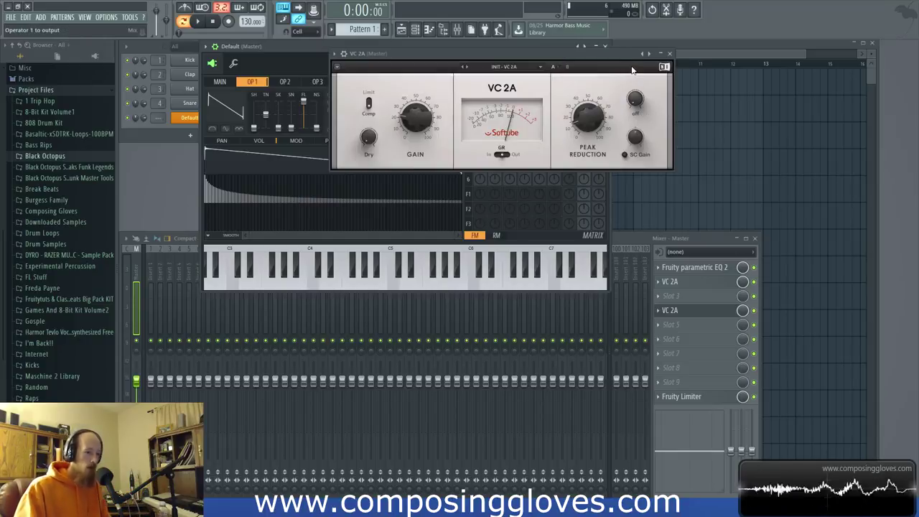
Show the plugin list for the empty fifth mixer slot
{"action": "left_click", "coordinate": [672, 326]}
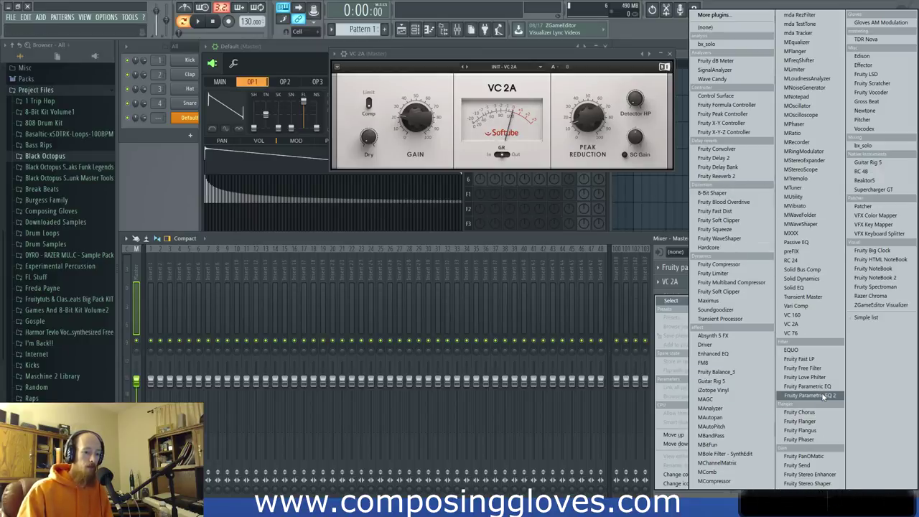
Load Fruity Parametric EQ 2 into slot 5 with a band 5 dip at about 1539 Hz
{"action": "left_click", "coordinate": [810, 395]}
{"action": "mouse_move", "coordinate": [490, 345]}
{"action": "left_mouse_down"}
{"action": "mouse_move", "coordinate": [490, 239]}
{"action": "mouse_move", "coordinate": [493, 346]}
{"action": "left_mouse_up"}
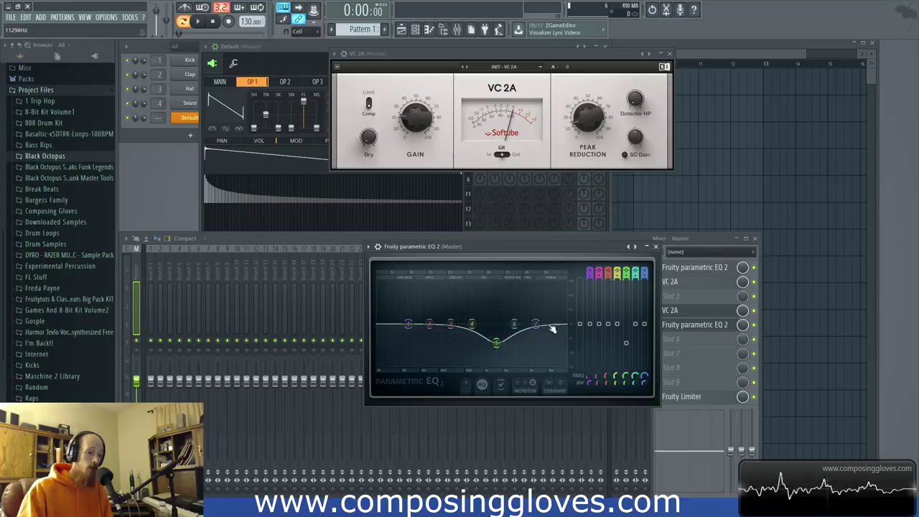
{"action": "scroll", "coordinate": [514, 340], "scroll_direction": "down", "scroll_amount": 3}
{"action": "scroll", "coordinate": [503, 343], "scroll_direction": "down", "scroll_amount": 3}
{"action": "scroll", "coordinate": [499, 352], "scroll_direction": "up", "scroll_amount": 3}
{"action": "mouse_move", "coordinate": [500, 353]}
{"action": "left_mouse_down"}
{"action": "mouse_move", "coordinate": [496, 344]}
{"action": "mouse_move", "coordinate": [507, 347]}
{"action": "left_mouse_up"}
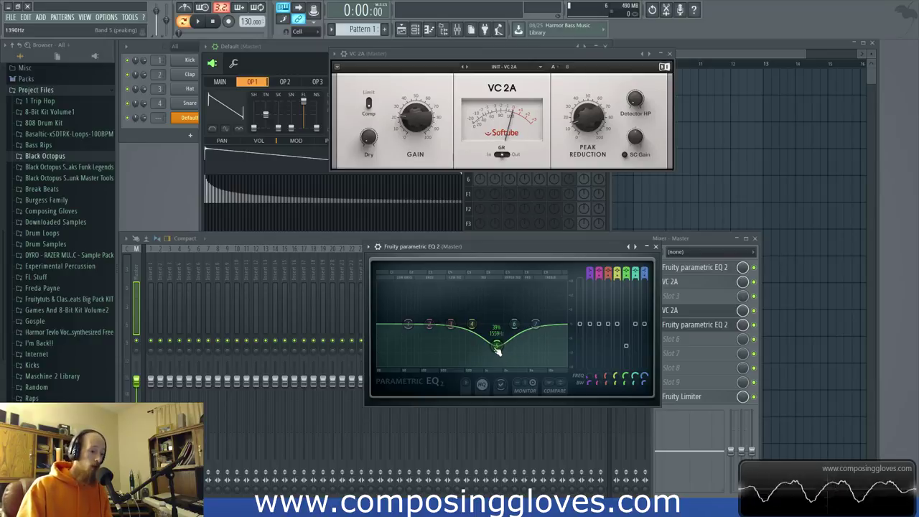
{"action": "left_click_drag", "start_coordinate": [497, 351], "coordinate": [496, 346]}
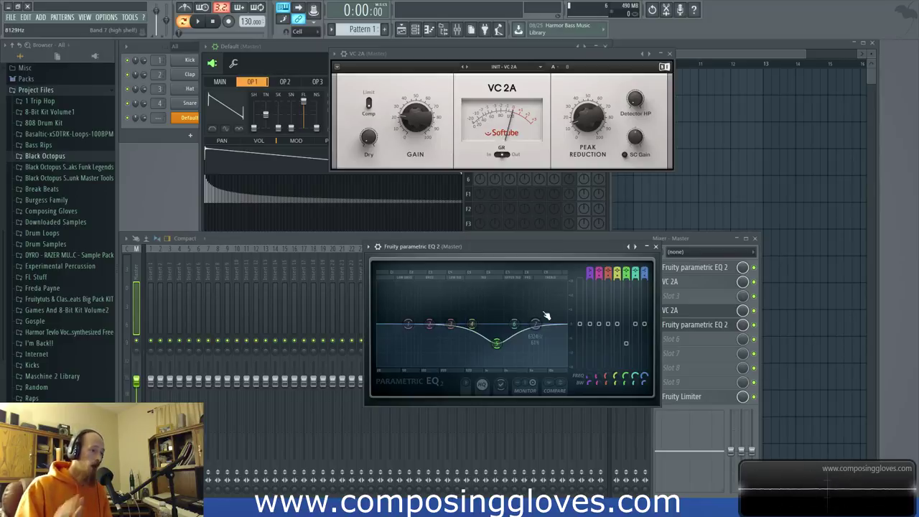
{"action": "left_click", "coordinate": [656, 247]}
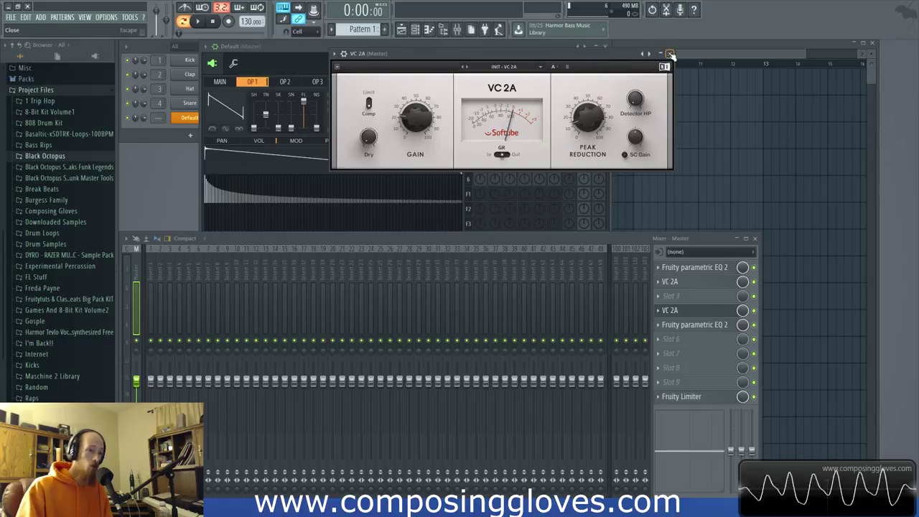
Close VC 2A, reposition Sytrus, and reopen the first VC 2A compressor's window
{"action": "left_click", "coordinate": [670, 54]}
{"action": "left_click_drag", "start_coordinate": [443, 45], "coordinate": [413, 53]}
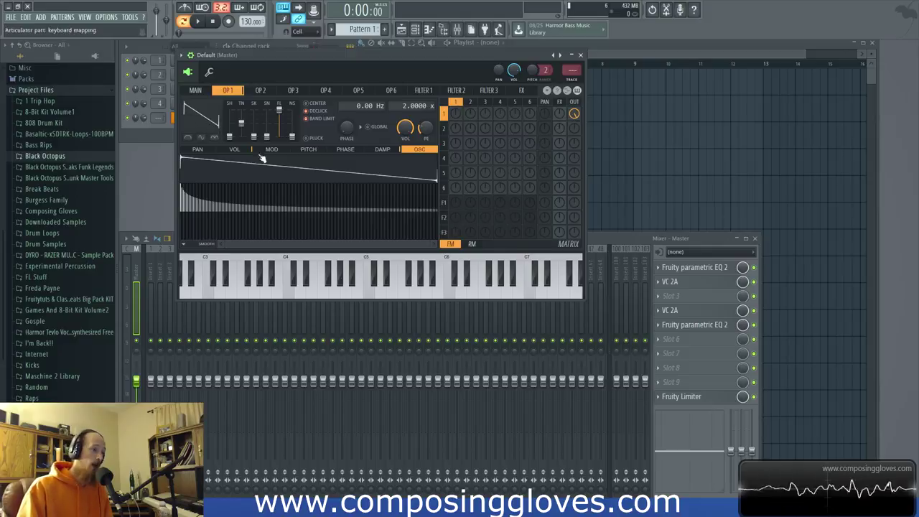
{"action": "left_click", "coordinate": [659, 325]}
{"action": "mouse_move", "coordinate": [691, 289]}
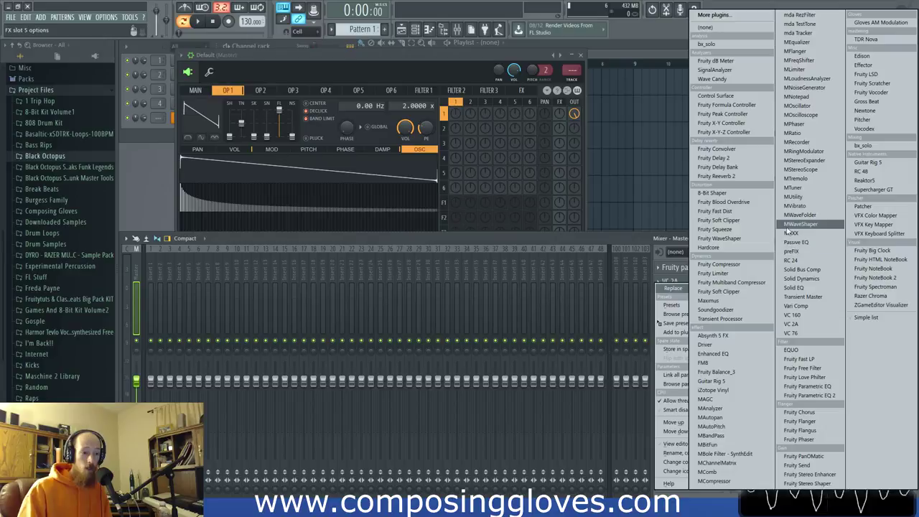
{"action": "left_click", "coordinate": [601, 238]}
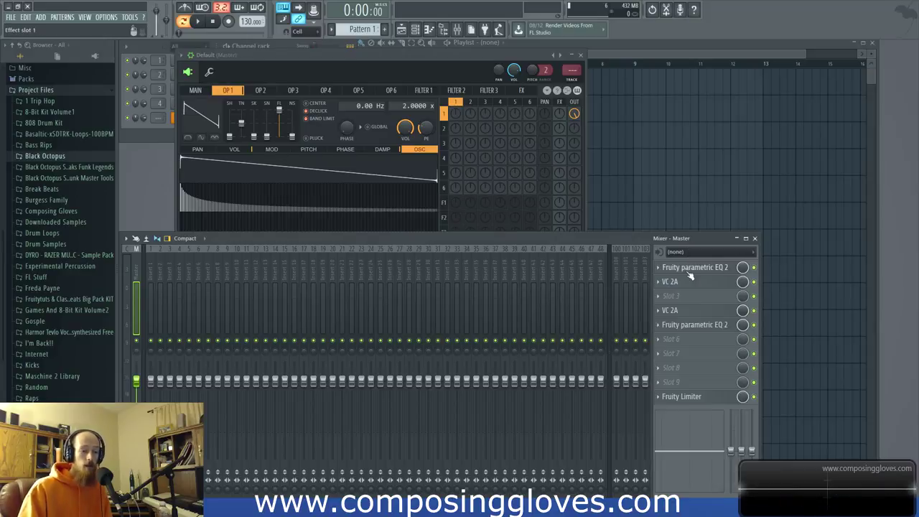
{"action": "left_click", "coordinate": [658, 281]}
{"action": "left_click", "coordinate": [684, 284]}
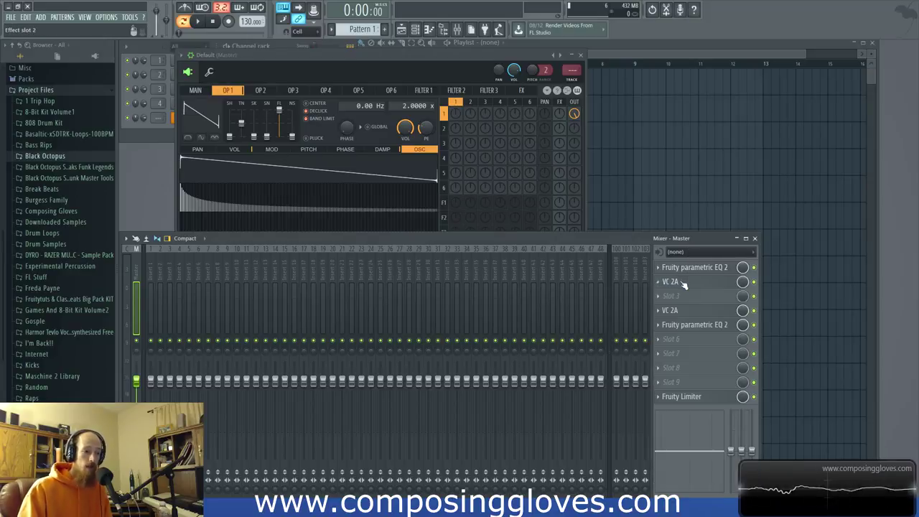
{"action": "left_click", "coordinate": [685, 285]}
Load VC 76 into the empty third mixer slot and move its window up-right
{"action": "left_click", "coordinate": [669, 296]}
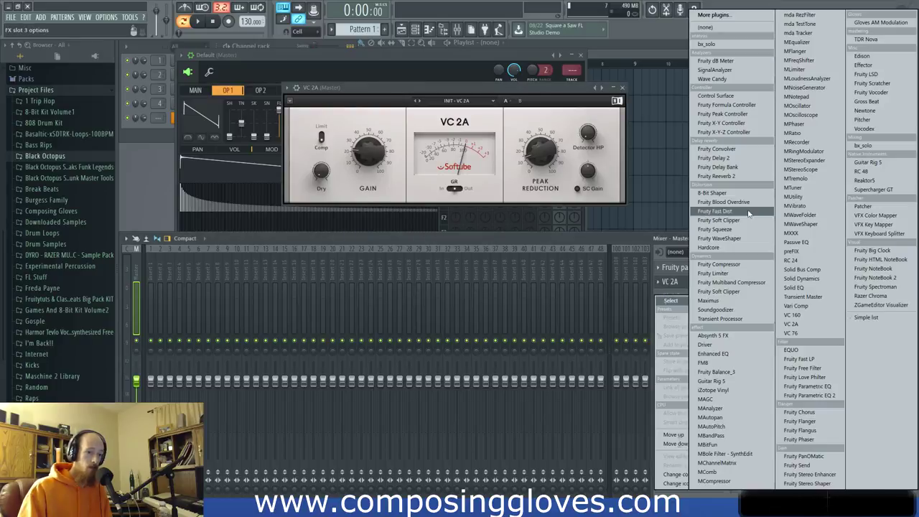
{"action": "left_click", "coordinate": [791, 333]}
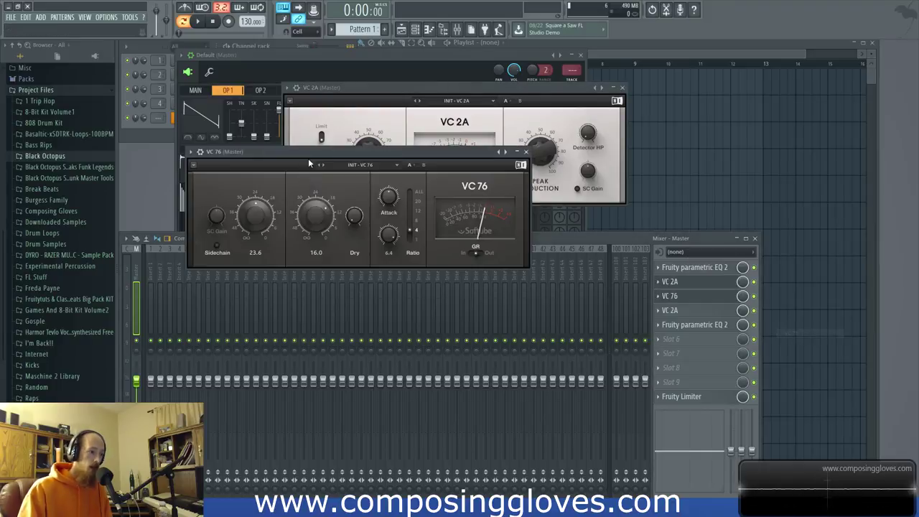
{"action": "left_click_drag", "start_coordinate": [315, 153], "coordinate": [381, 150]}
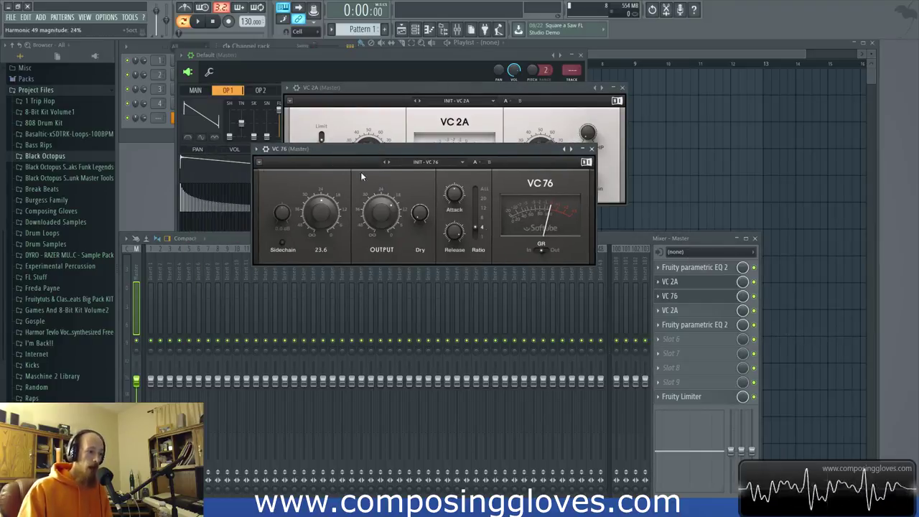
{"action": "left_click_drag", "start_coordinate": [442, 149], "coordinate": [486, 140]}
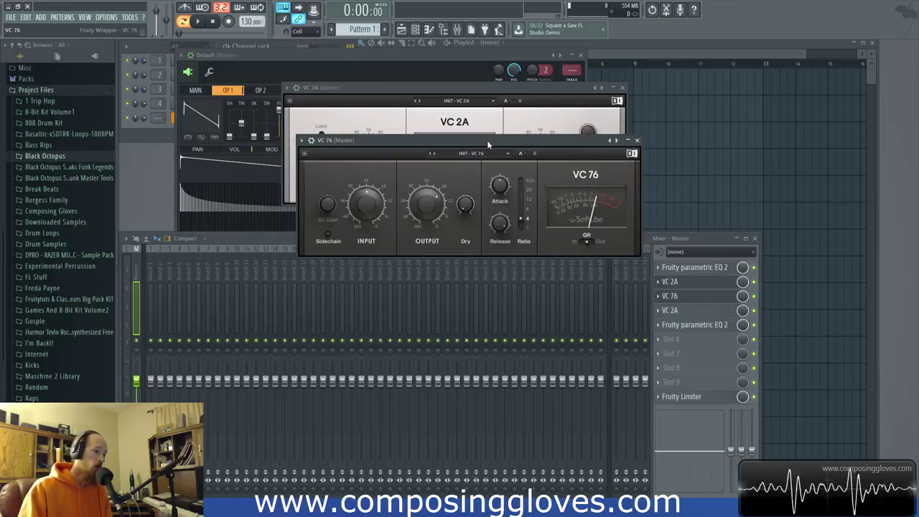
{"action": "left_click_drag", "start_coordinate": [487, 140], "coordinate": [525, 117]}
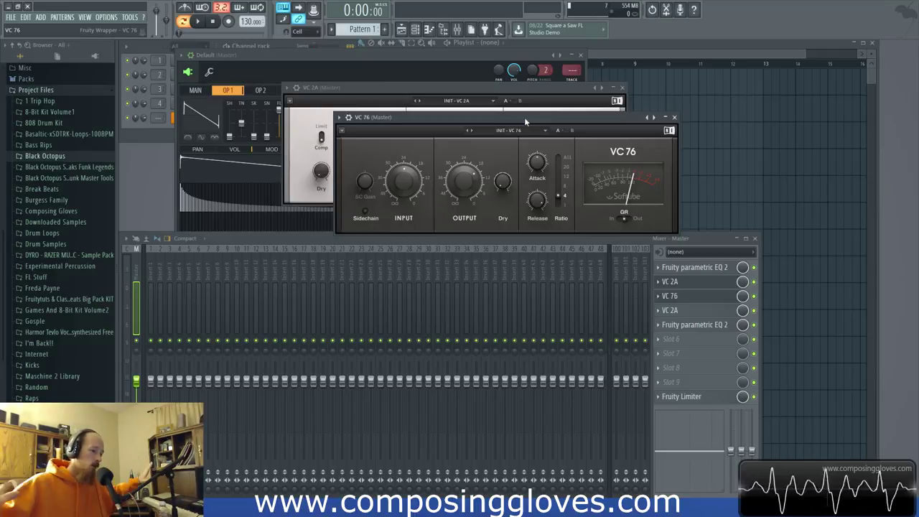
{"action": "left_click", "coordinate": [407, 56]}
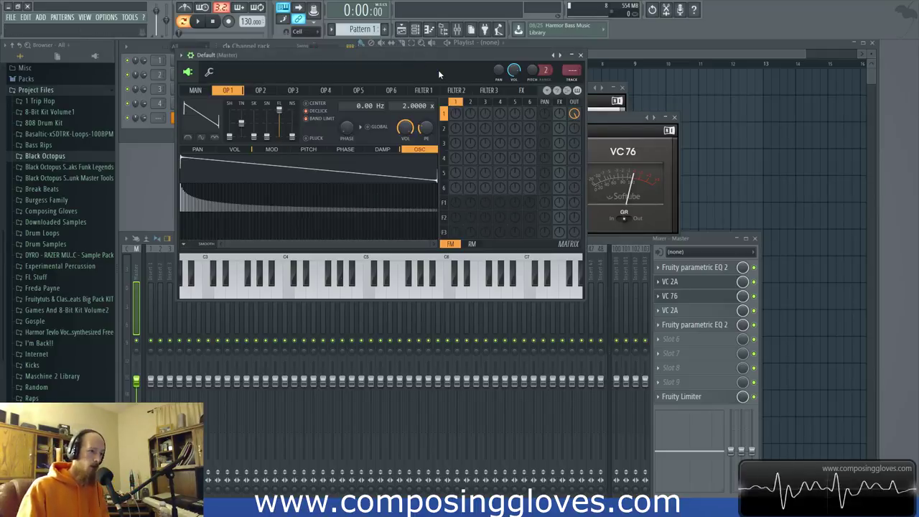